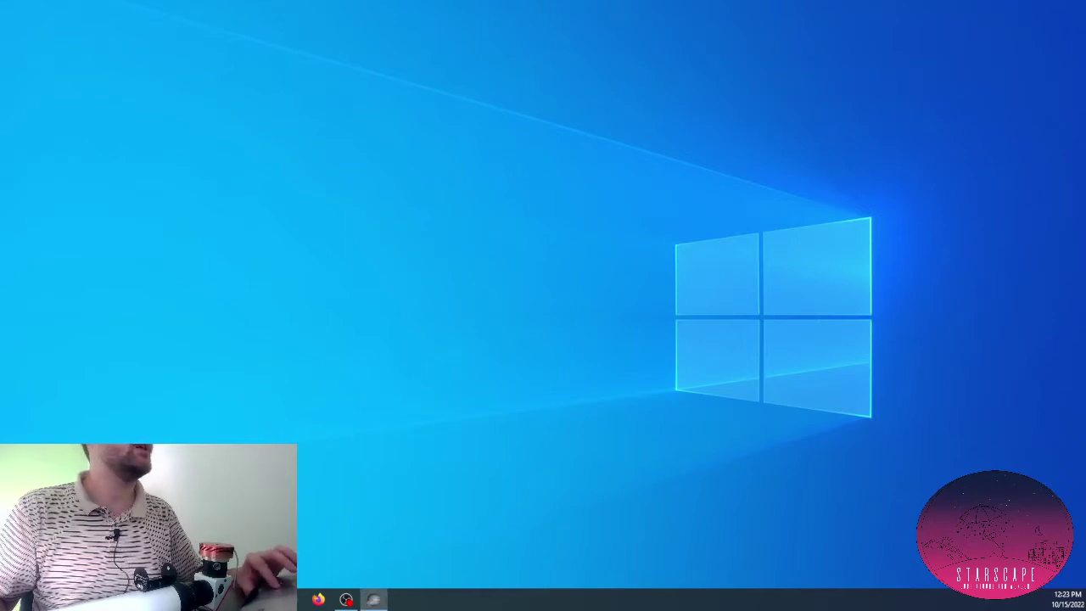
- Maximize the SharpCap window and connect the ZWO ASI120MC camera for live preview
drag(0, 80, 447, 93)
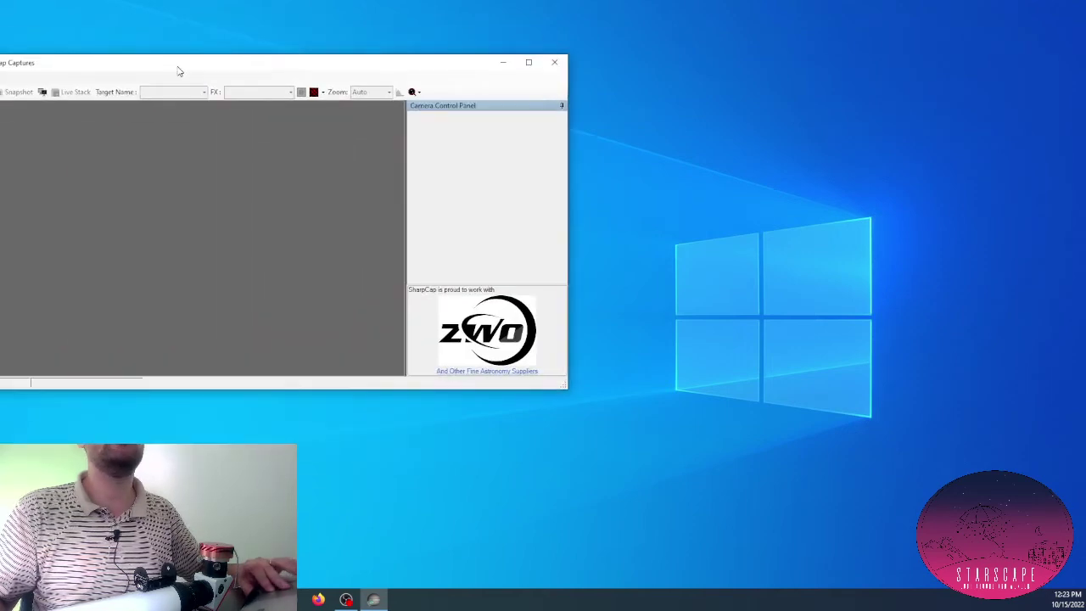
double_click(446, 89)
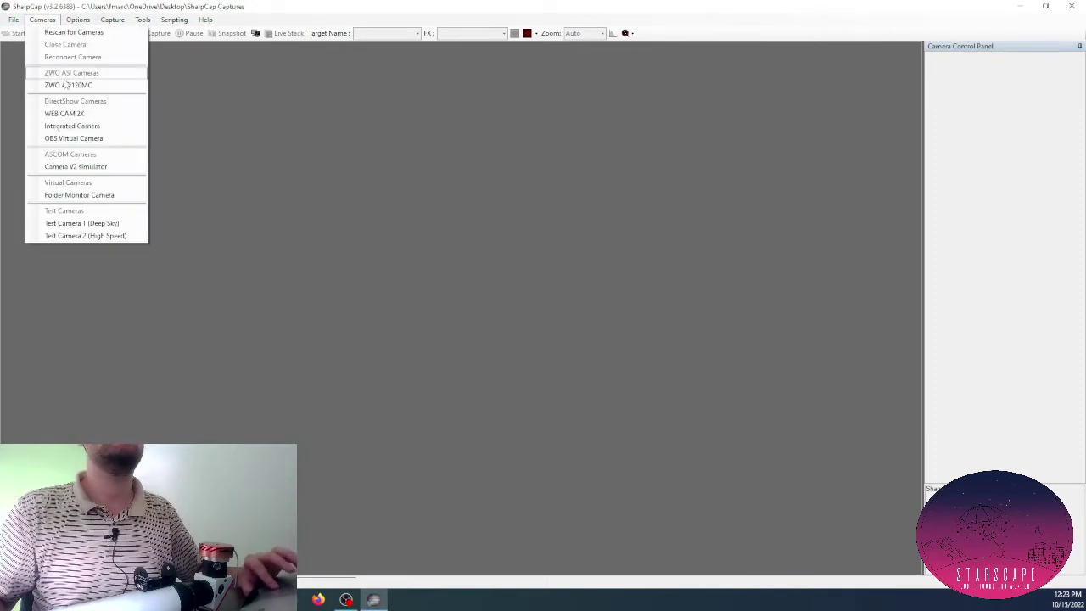
click(66, 87)
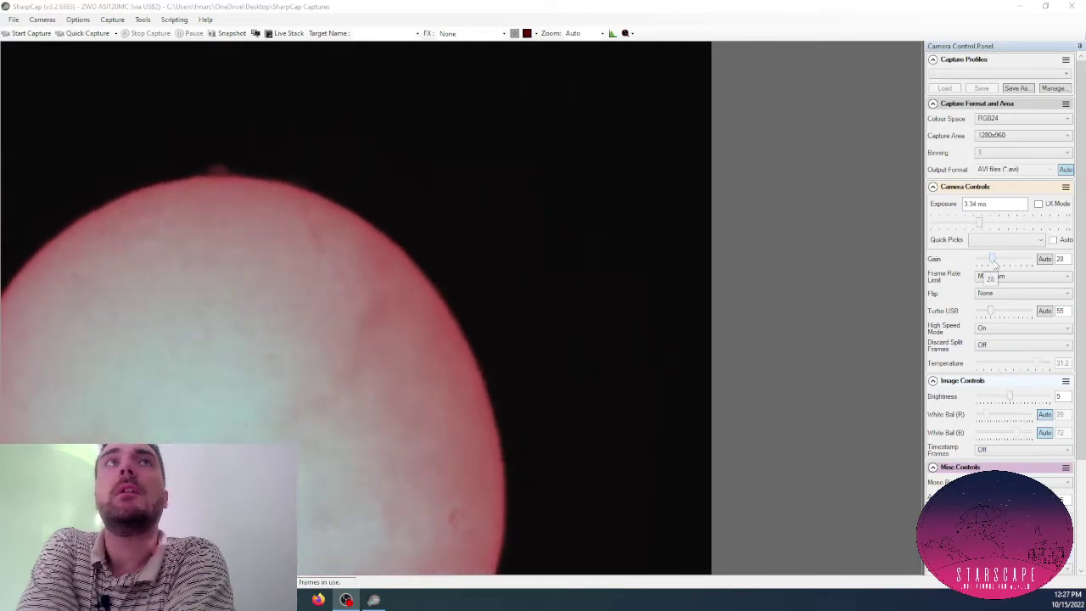
- Move the Gain slider up and down, settling at 36 to keep solar surface detail
drag(996, 264, 1001, 264)
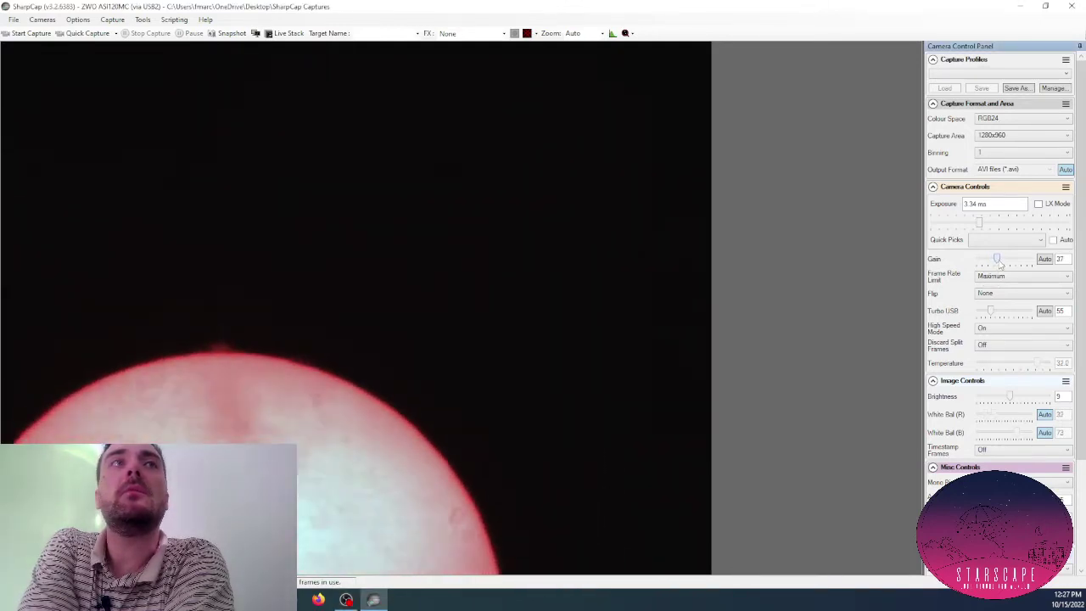
drag(999, 264, 1002, 263)
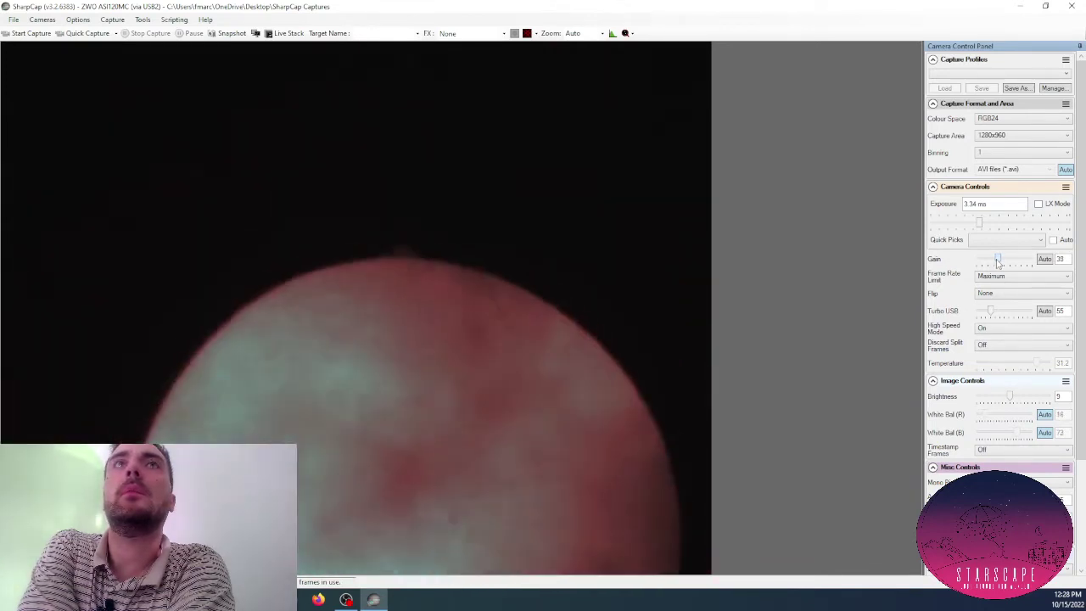
drag(998, 263, 1004, 264)
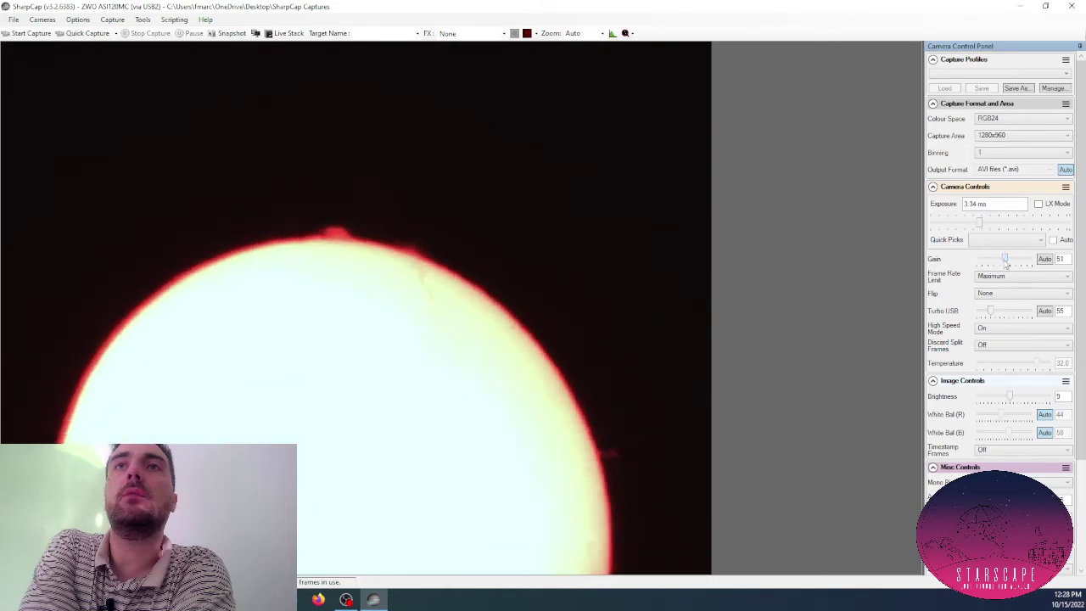
drag(1004, 263, 1007, 264)
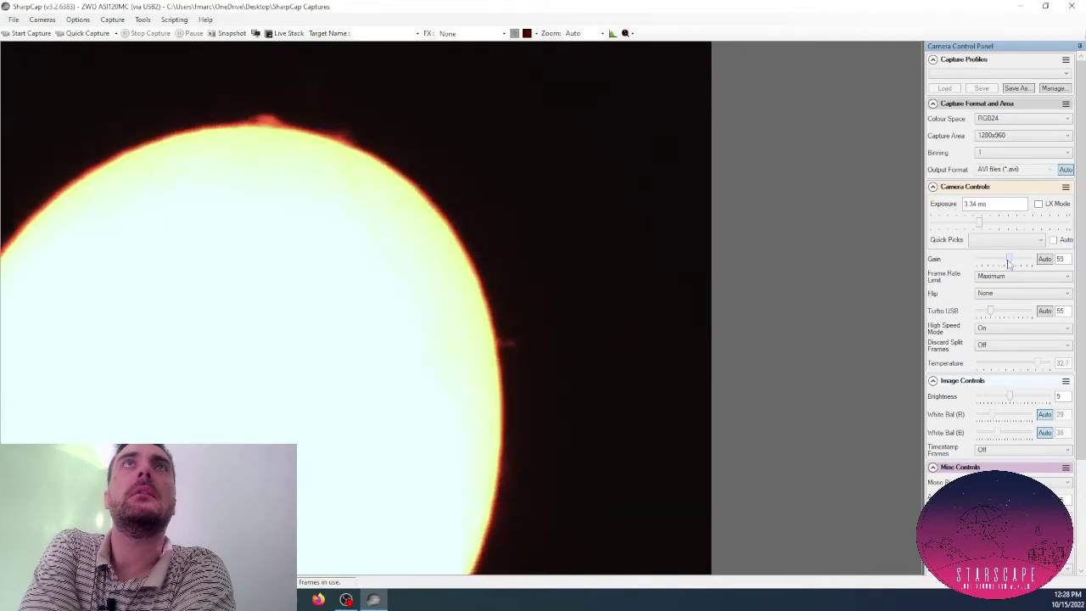
drag(1009, 264, 997, 260)
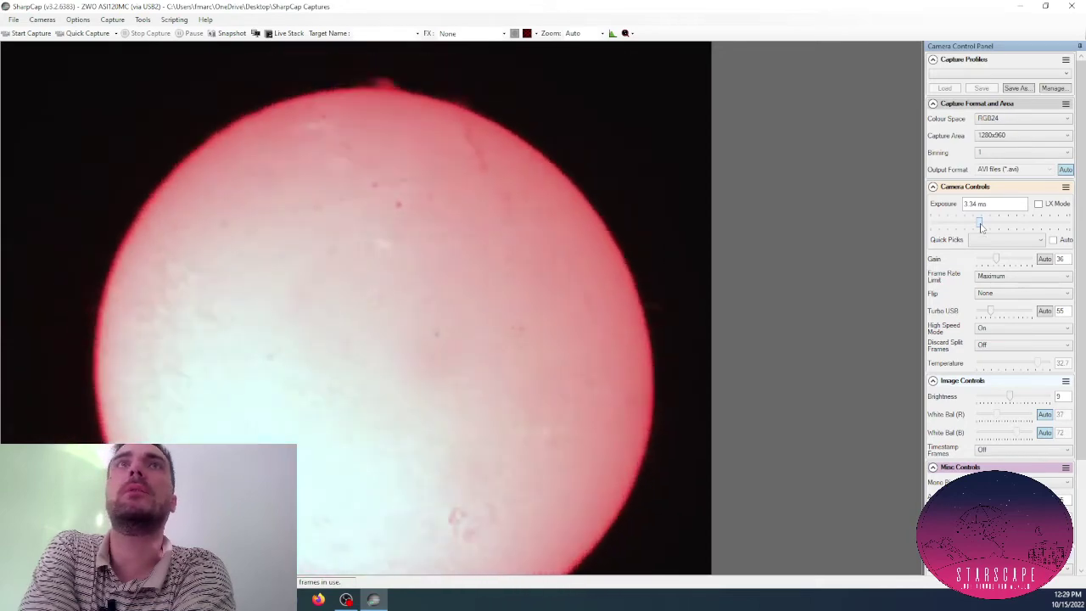
- Shorten the exposure with the Exposure slider so the sun isn't washed out
scroll(981, 226, up, 1)
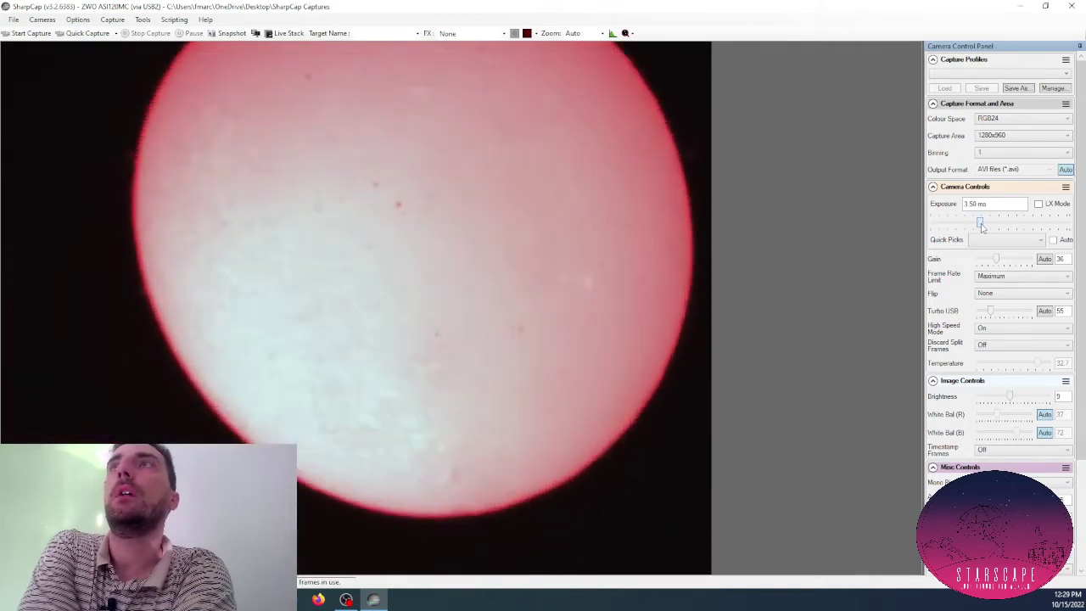
drag(981, 224, 976, 224)
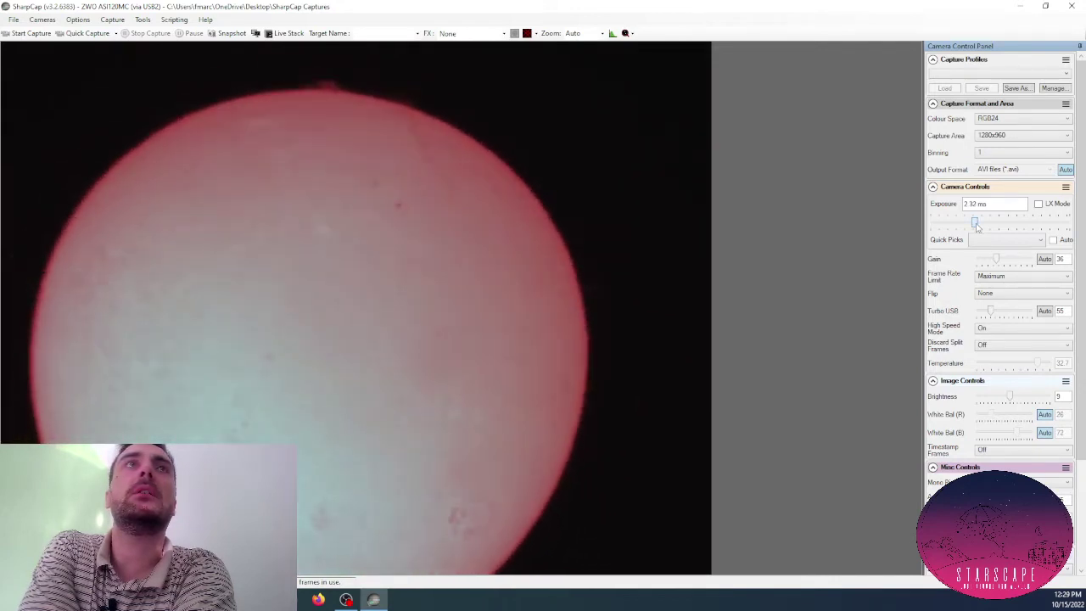
drag(976, 225, 989, 228)
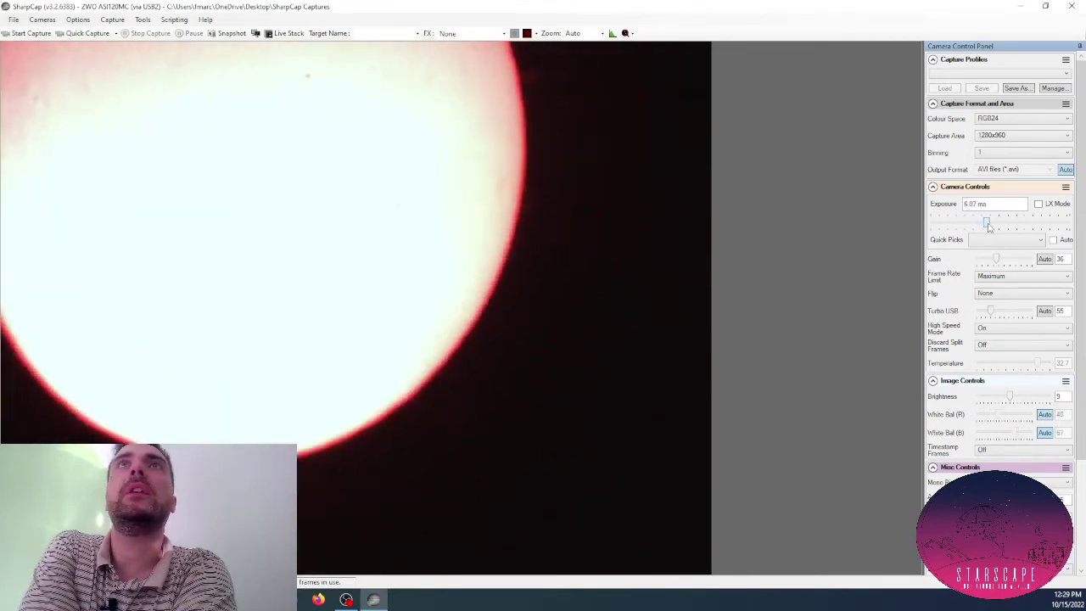
drag(988, 227, 978, 223)
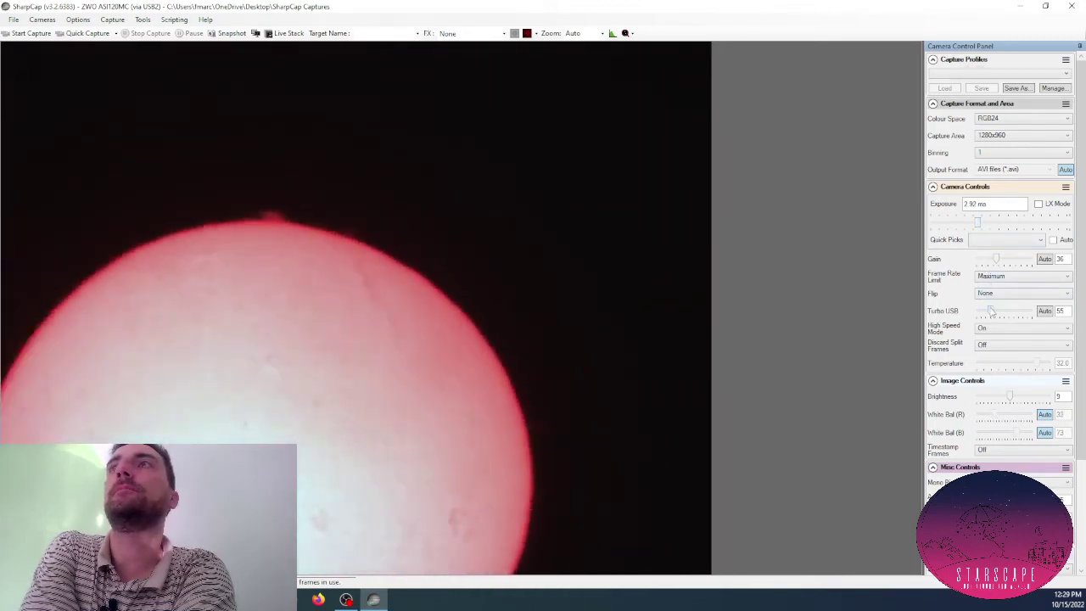
- Lower Turbo USB slightly, drop gain to 28, and set exposure to 3.67 ms
drag(991, 311, 990, 312)
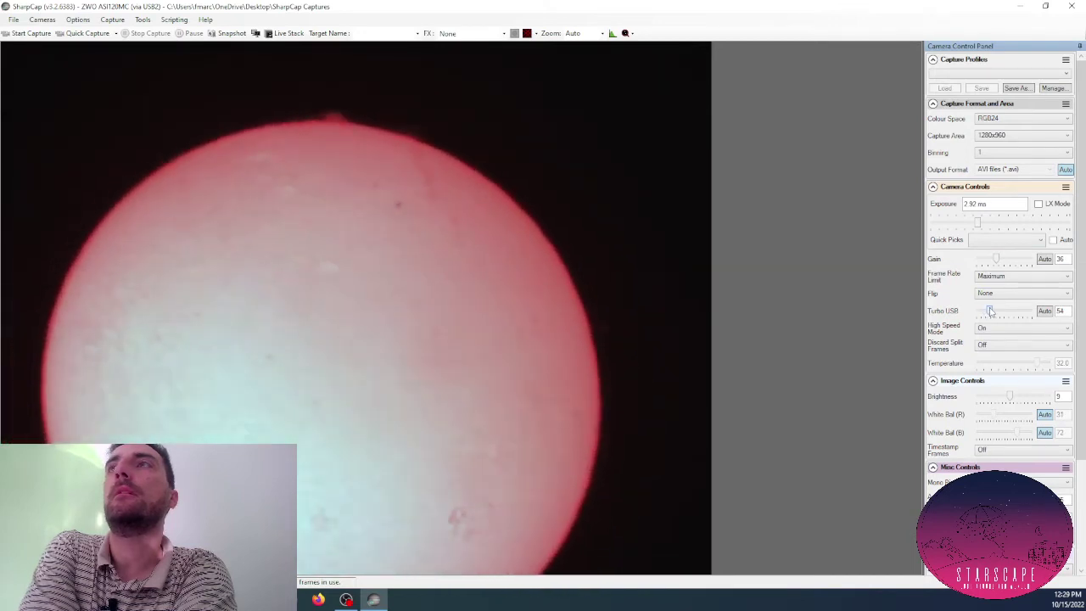
drag(999, 259, 993, 259)
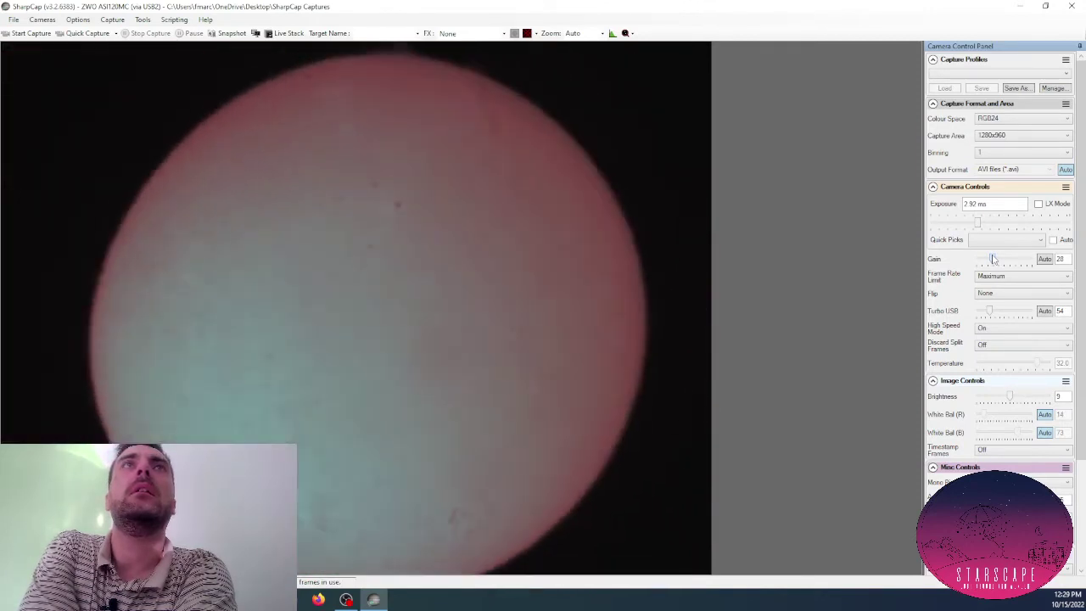
drag(978, 223, 982, 223)
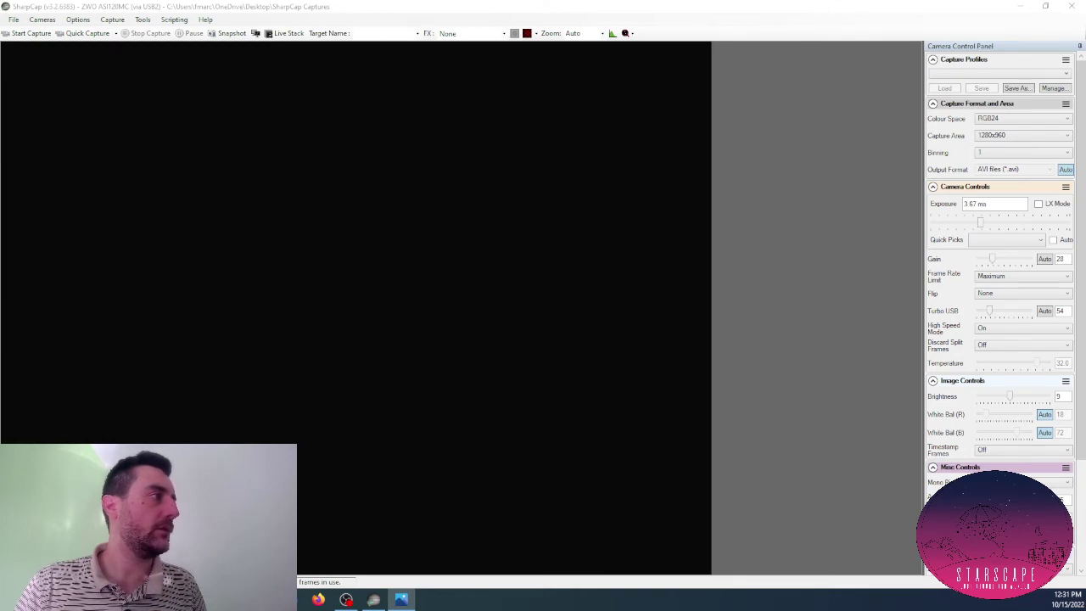
- Move the Sun_00001.png viewer window to the centre of the screen
mouse_move(211, 50)
mouse_down()
mouse_move(380, 42)
mouse_move(458, 104)
mouse_up()
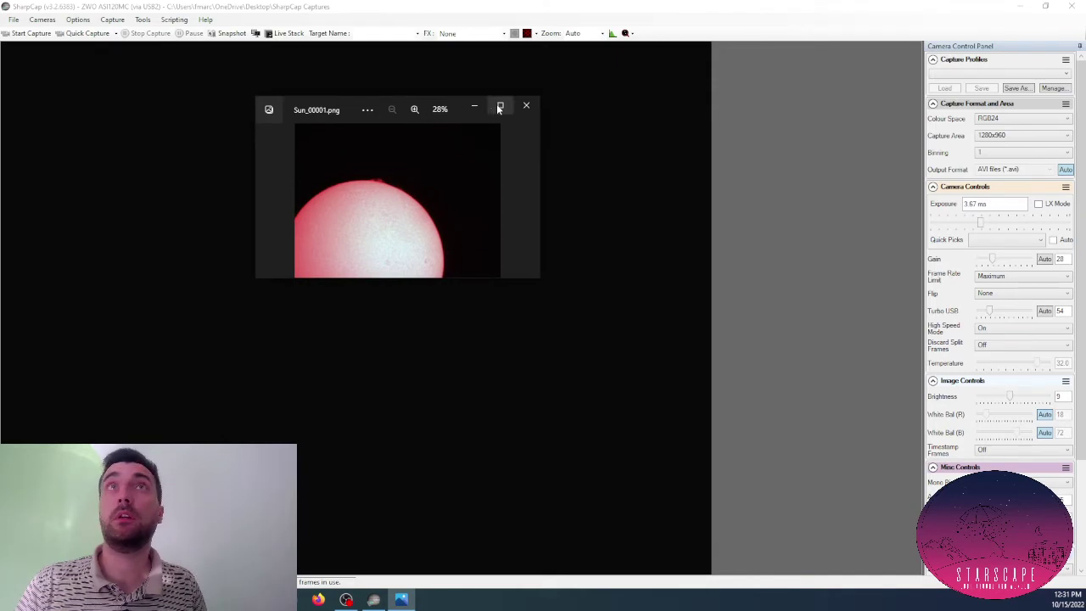
- Maximize Photos and step through the snapshots from Sun_00001.png to Sun_00004.png
click(499, 107)
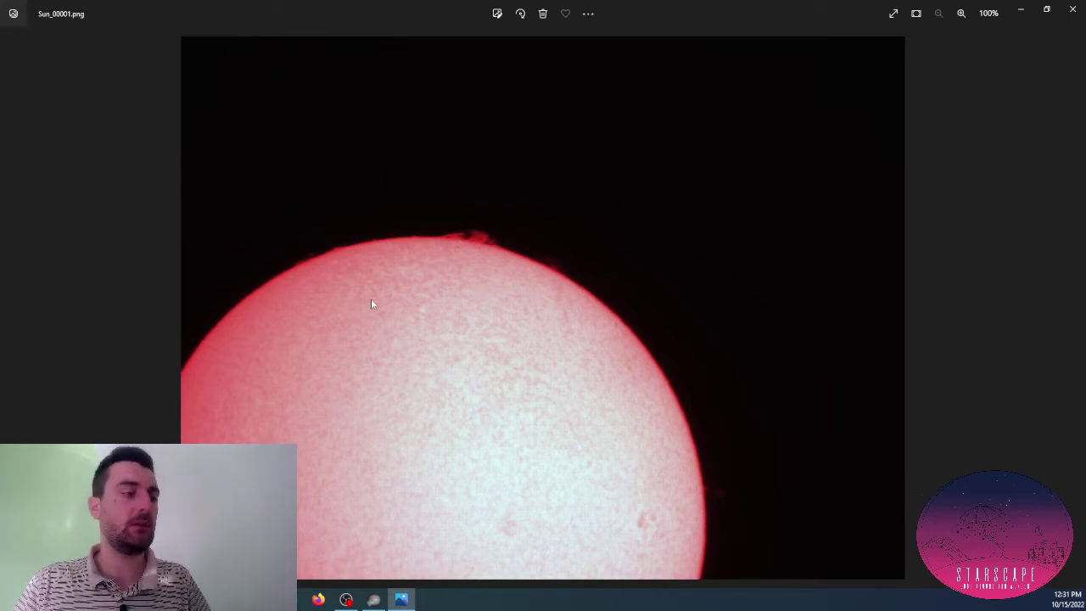
key(Right)
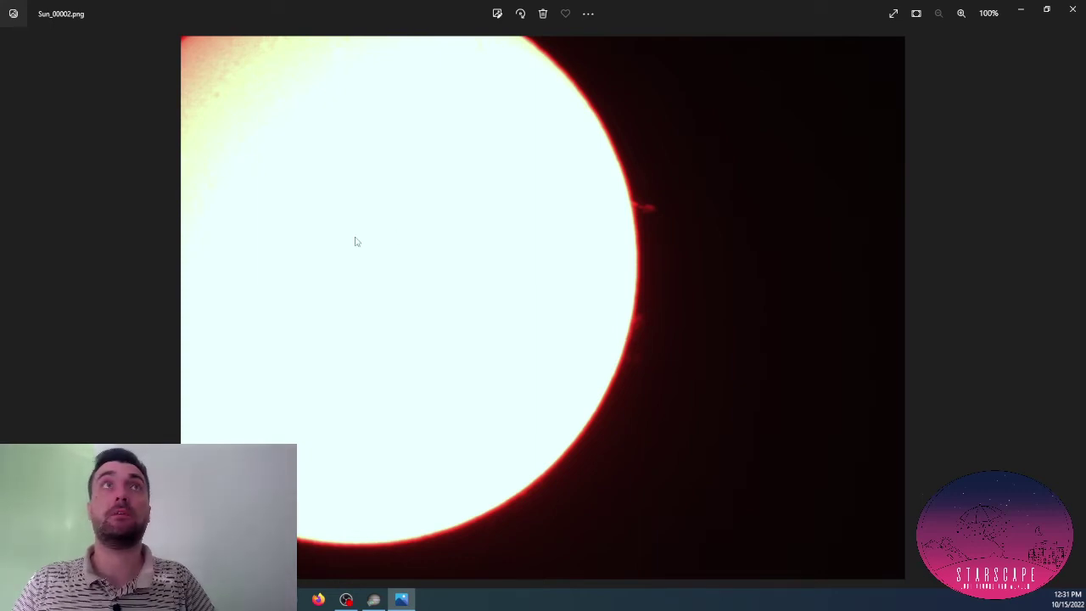
key(Right)
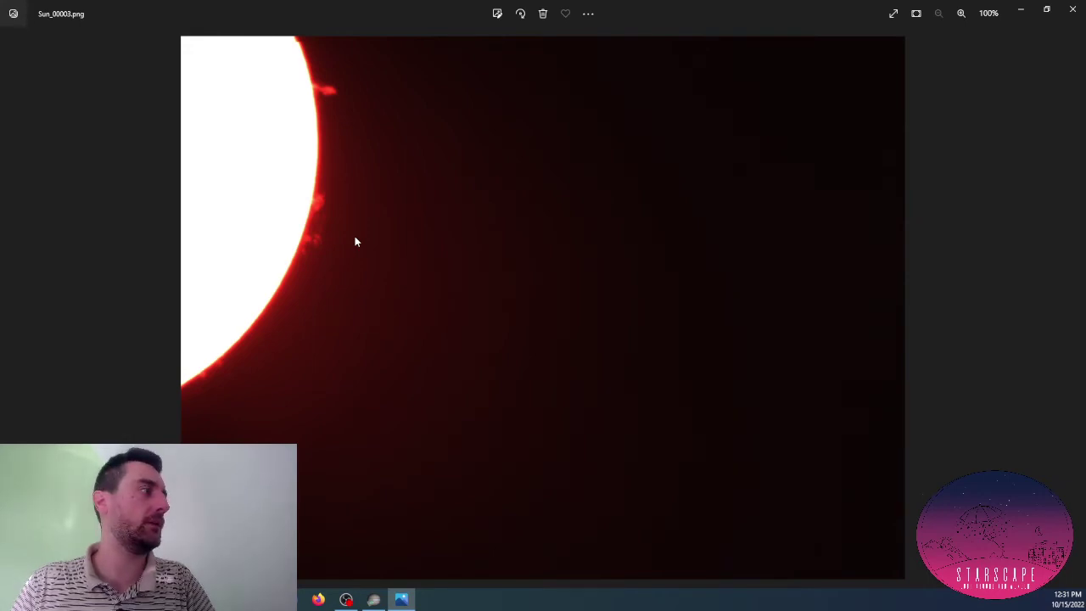
key(Right)
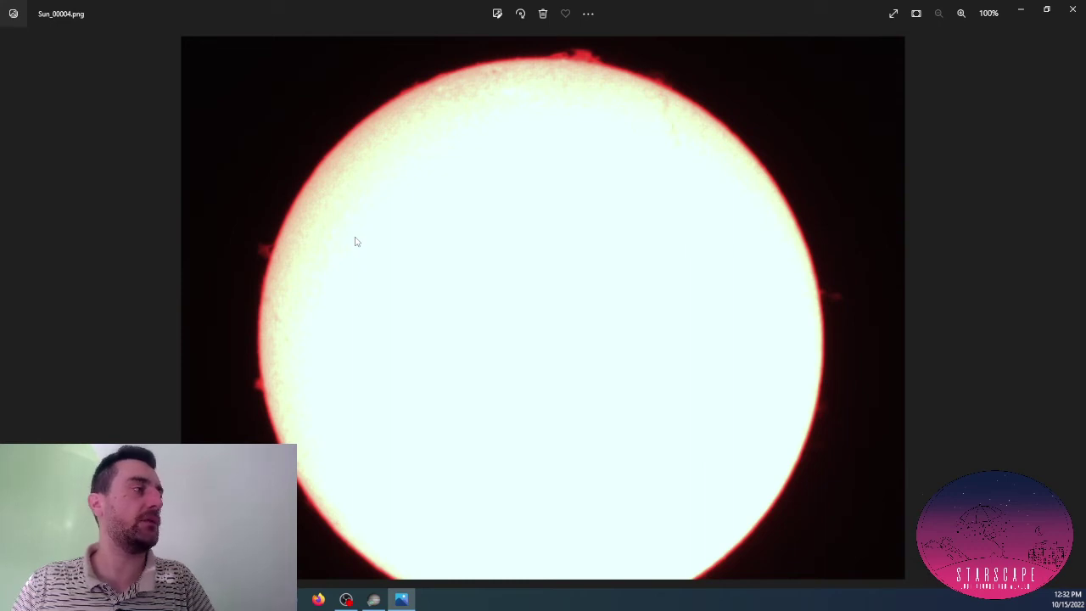
- Advance in Photos from Sun_00004.png to Sun_00005.png
key(Right)
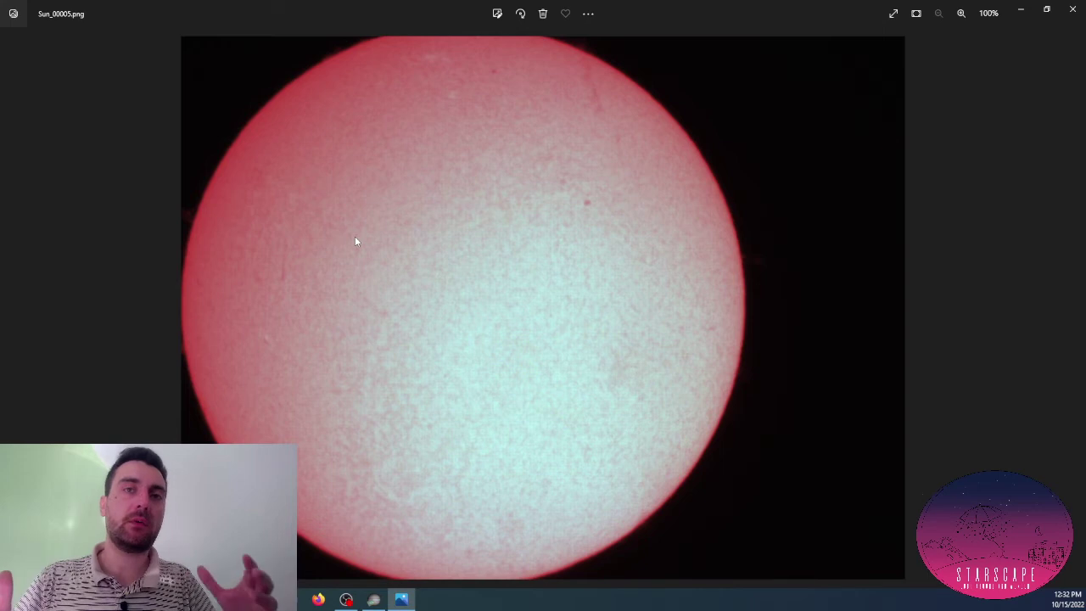
- Step forward through the remaining snapshots, past Sun_00007.png, to Sun_00020.png
key(Right)
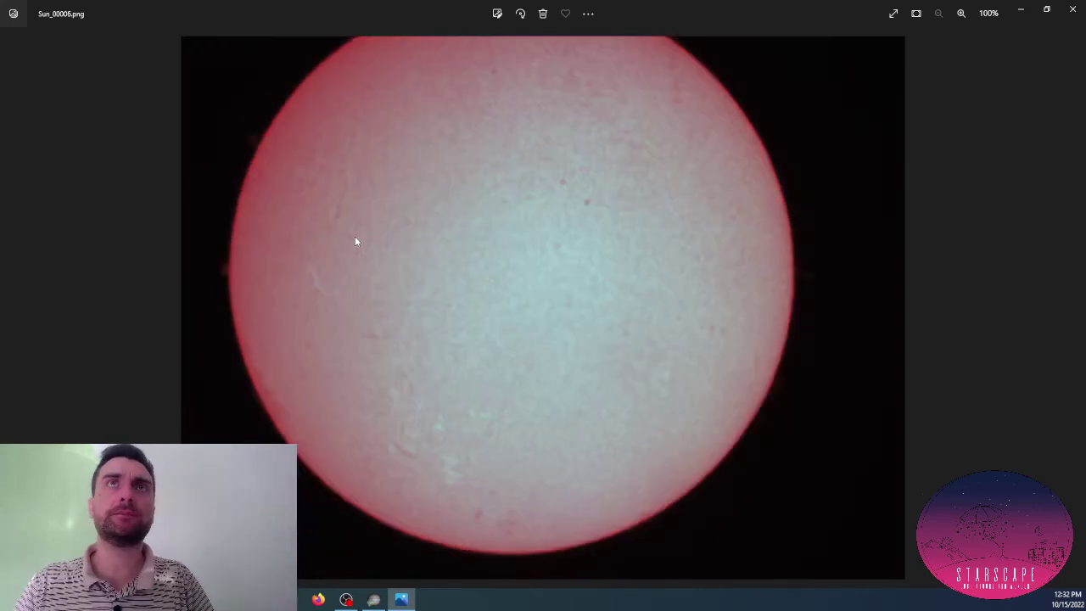
key(Right)
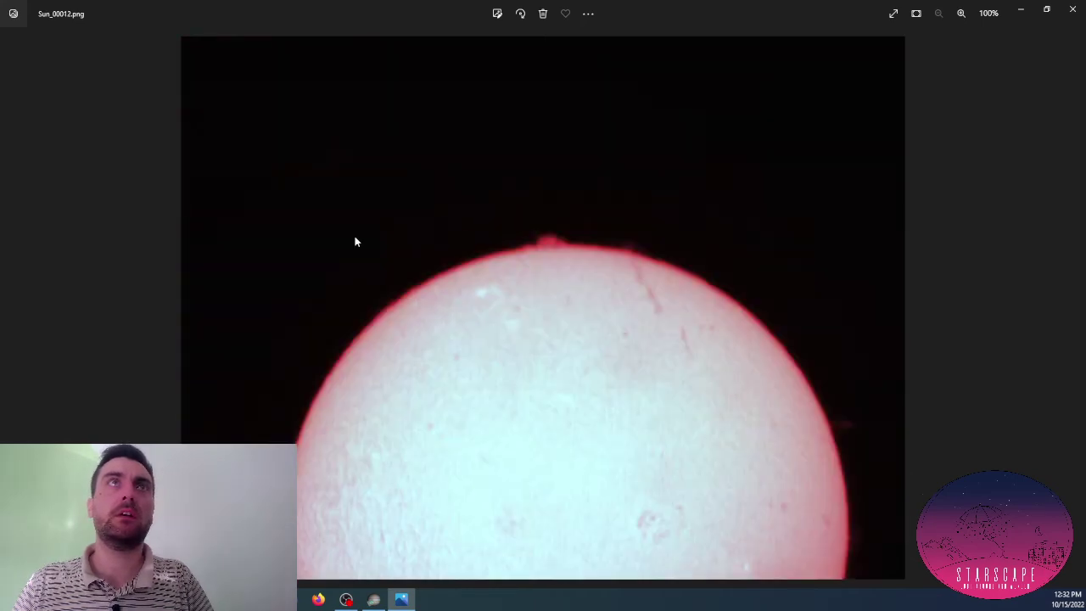
key(Right)
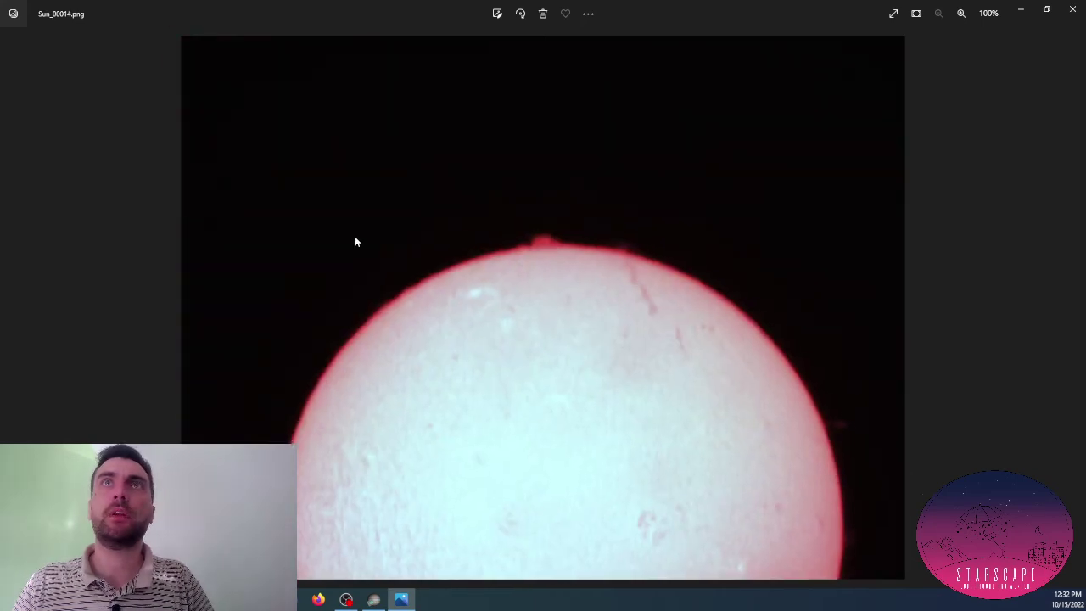
key(Right)
key(Right)
key(Right)
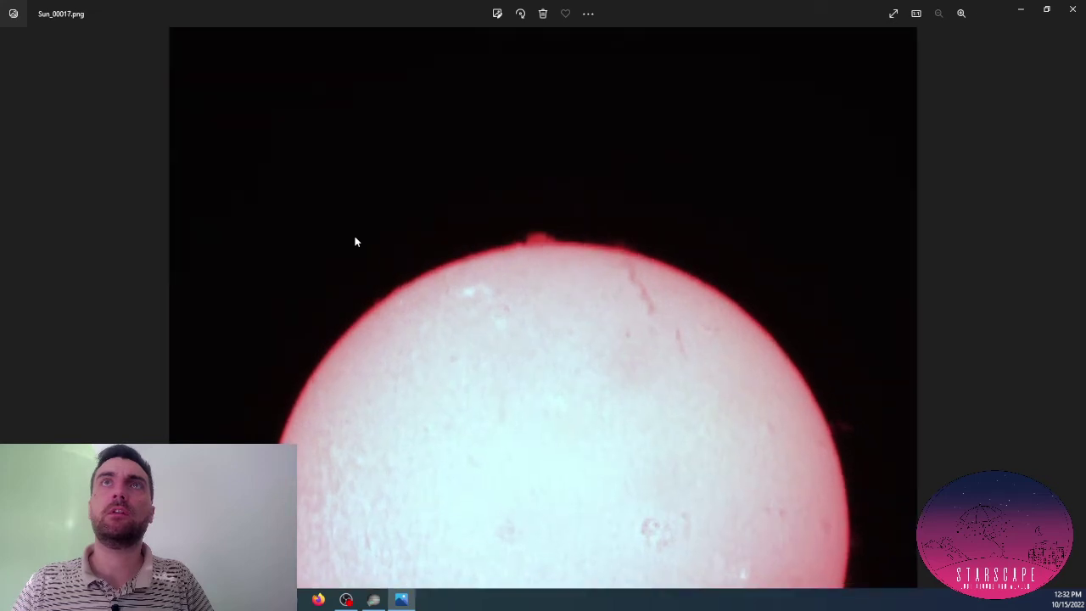
key(Right)
key(Right)
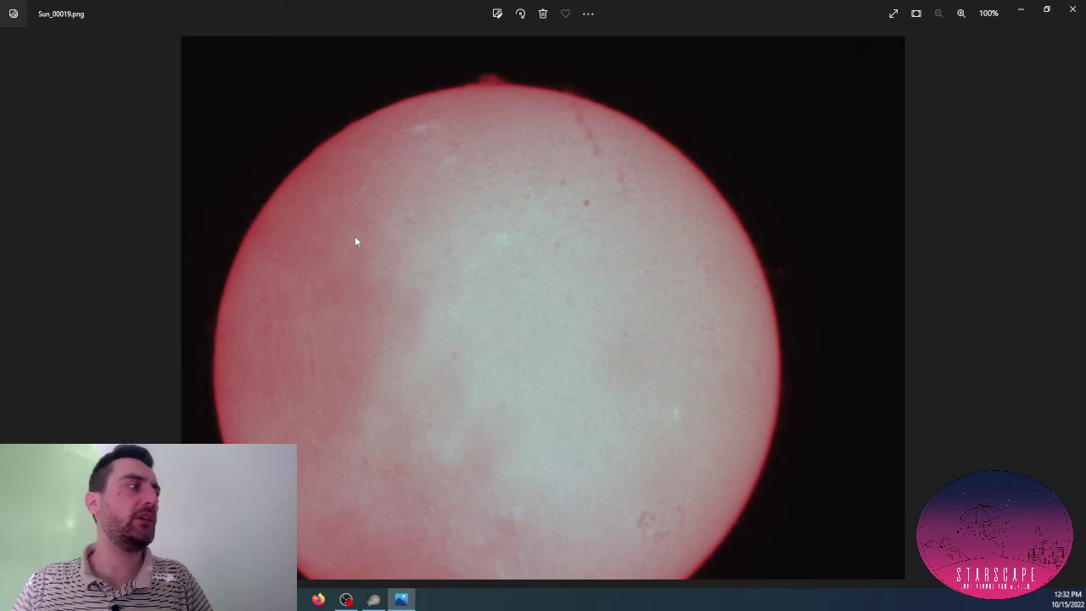
key(Right)
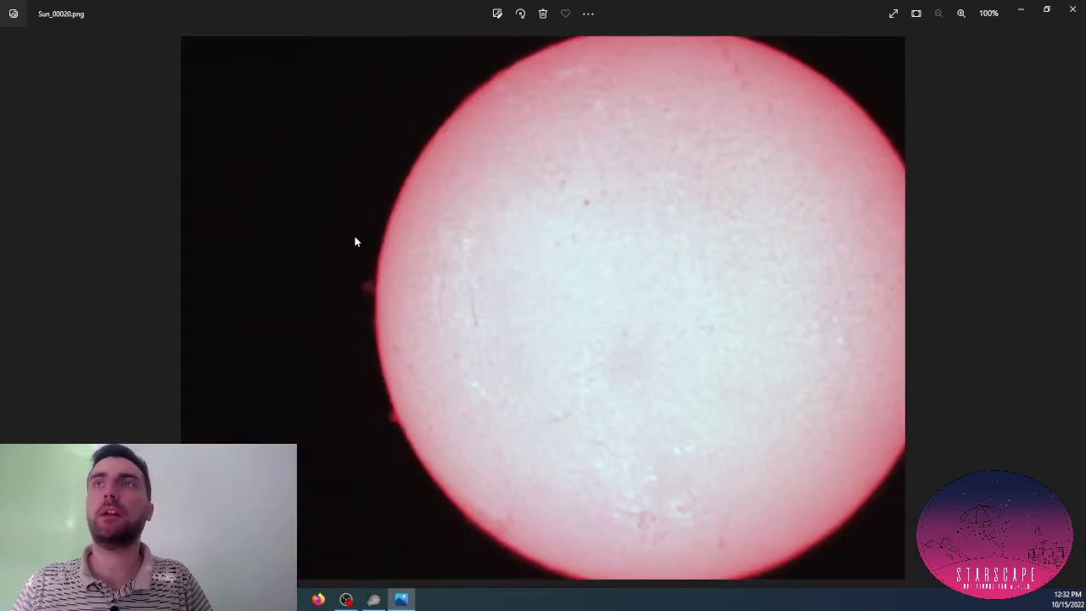